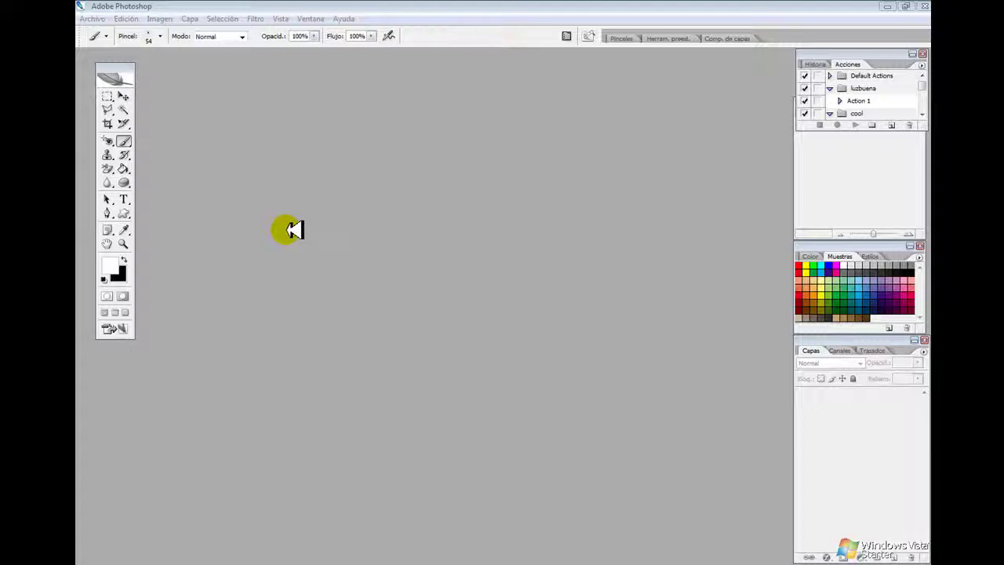
Step: Create 'Sin título-1' as a transparent 500×500 px, 72 ppi RGB document
left_click(92, 19)
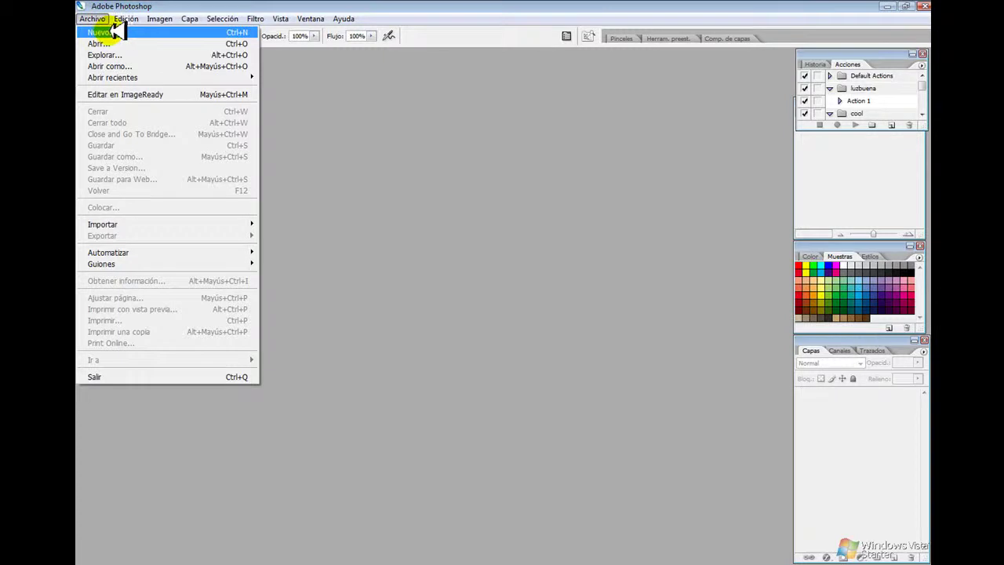
left_click(124, 32)
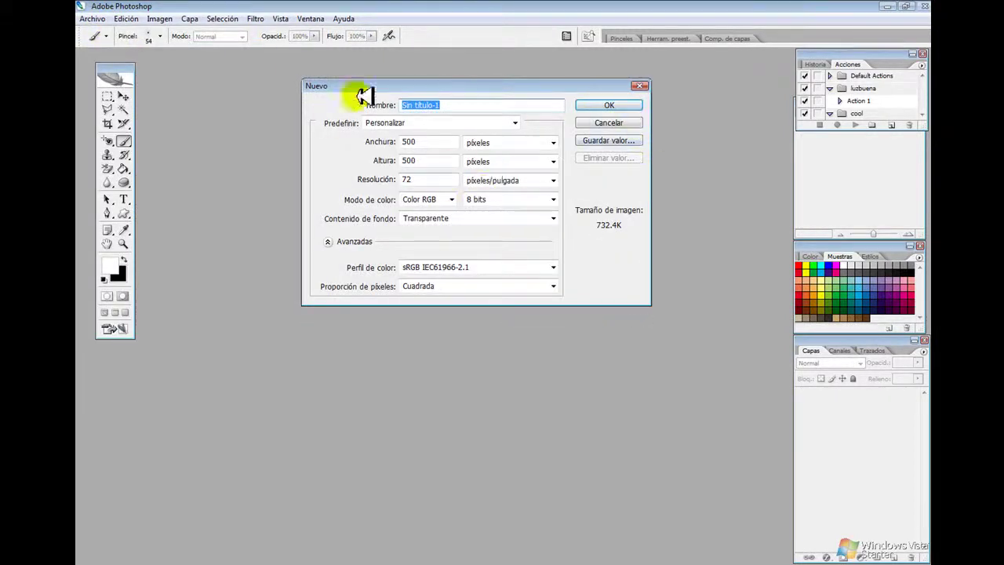
left_click(616, 103)
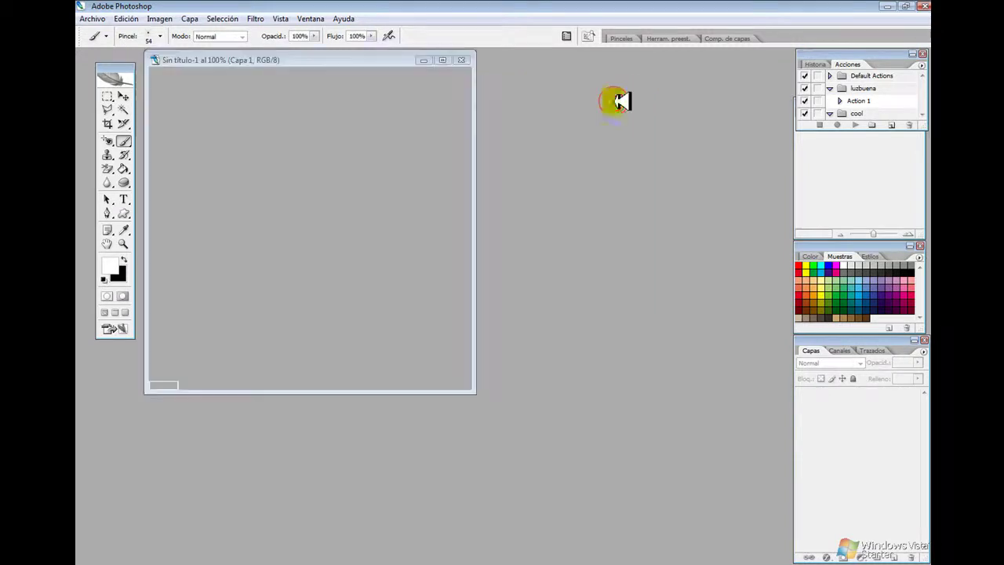
Step: Draw an oval selection in the canvas's upper-left with the Marco elíptico tool
left_click_drag(386, 58, 544, 81)
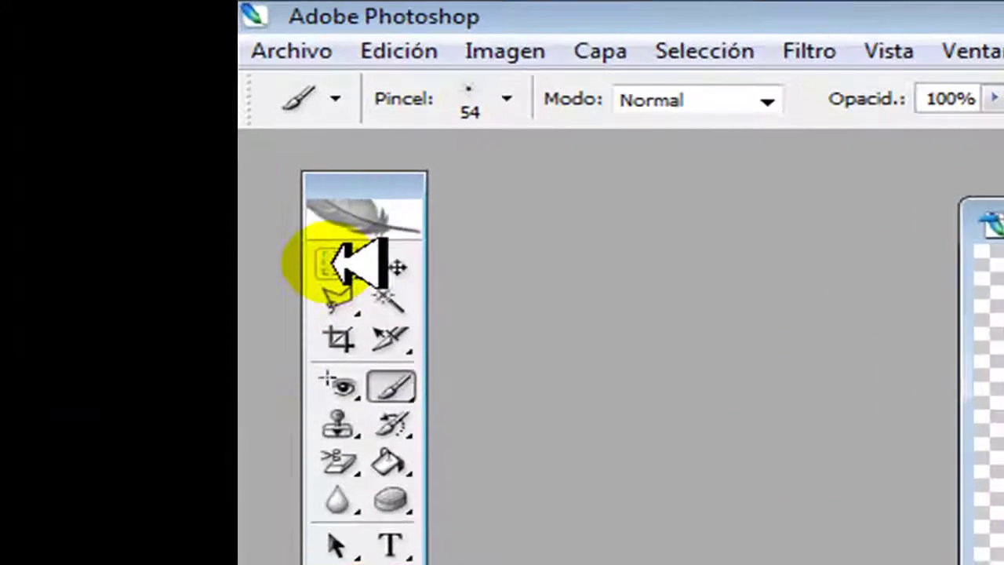
left_click(107, 96)
left_click(337, 262)
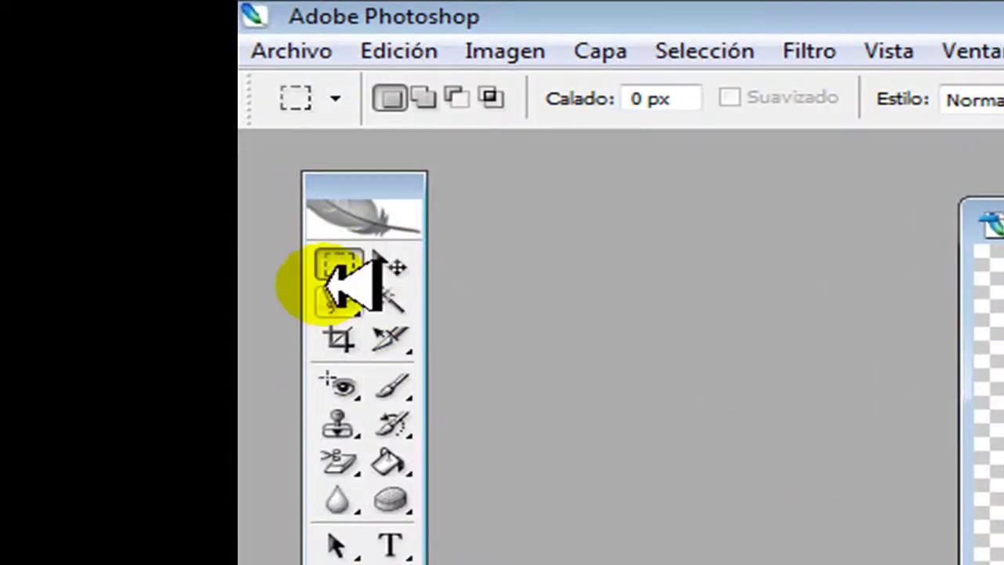
left_click_drag(337, 262, 494, 314)
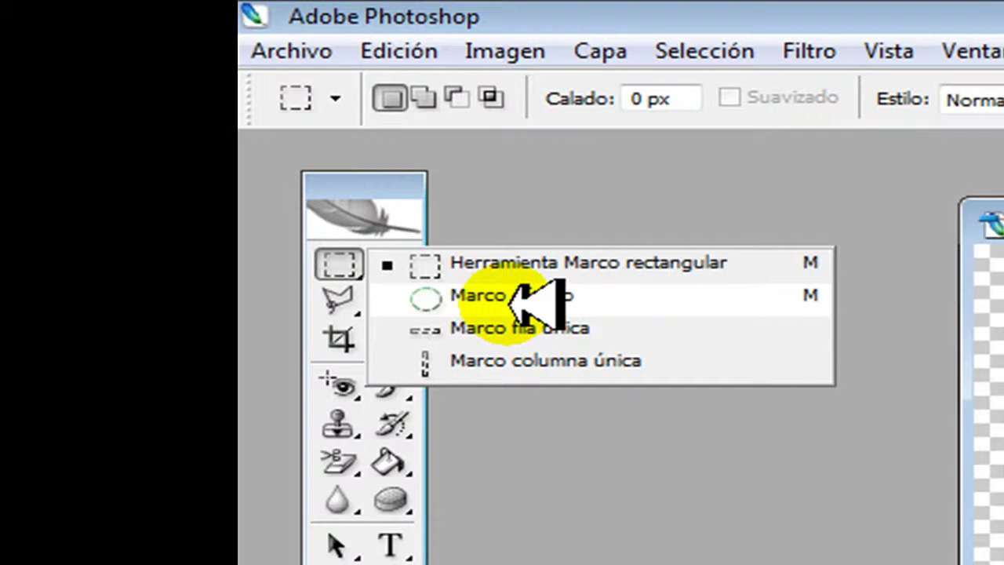
left_click(517, 296)
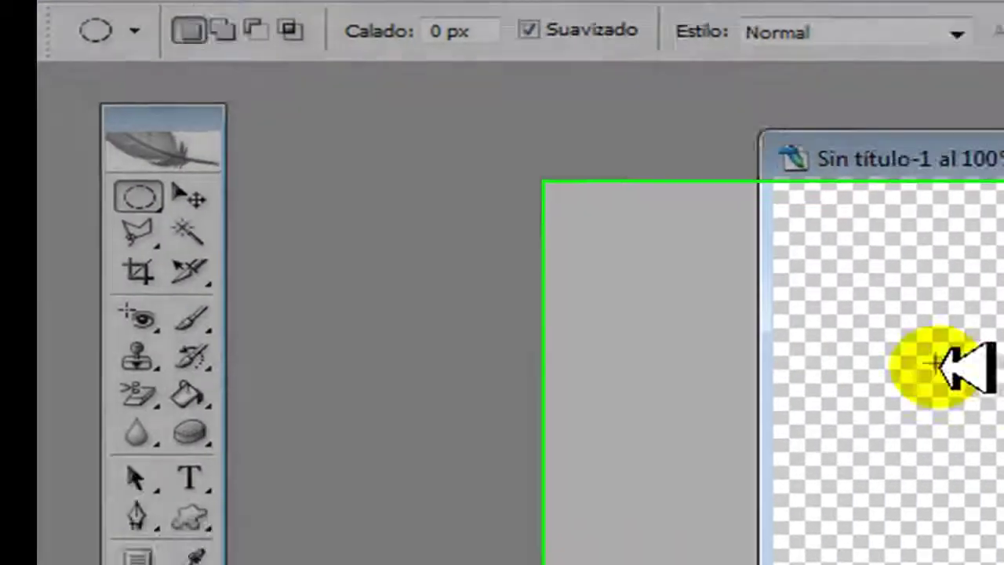
left_click_drag(368, 162, 634, 402)
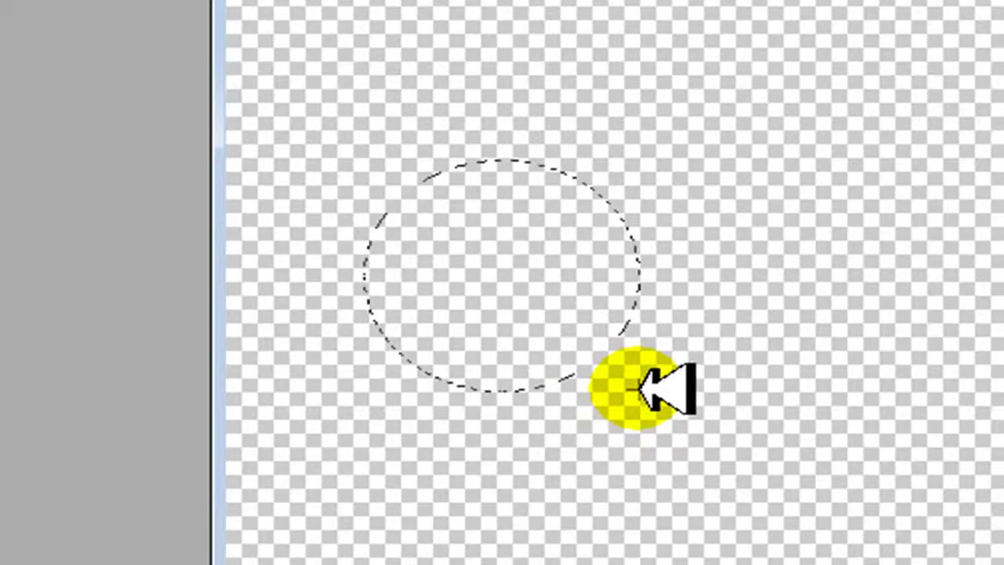
left_click_drag(634, 402, 640, 391)
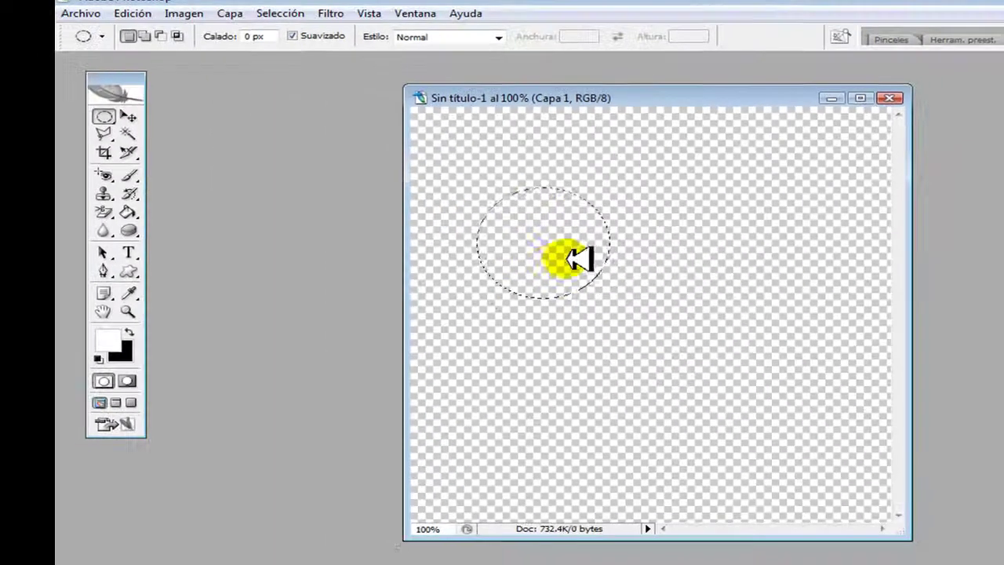
Step: Bring up the Abrir dialog and enter the kristen portrait photo folder
double_click(269, 123)
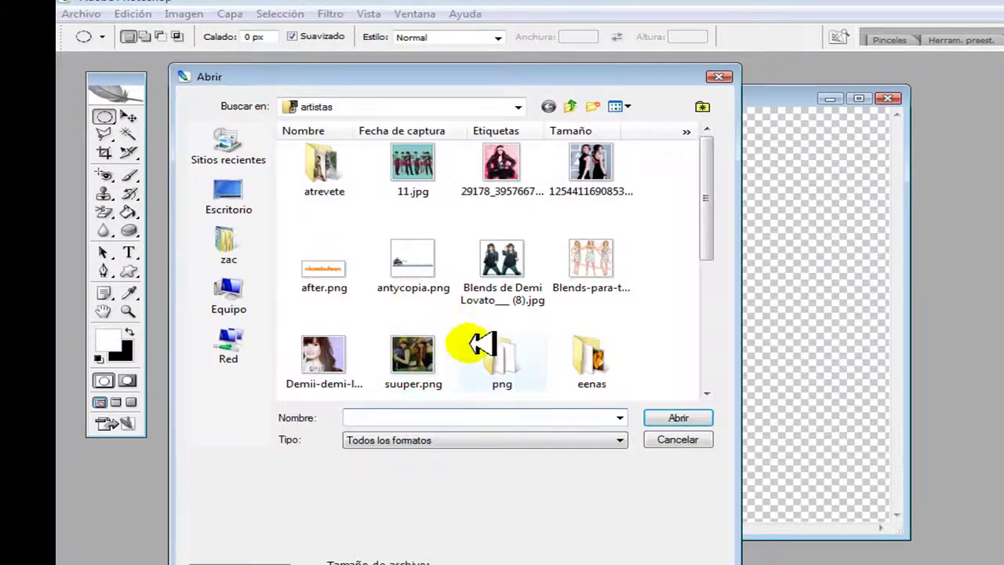
left_click_drag(706, 203, 704, 315)
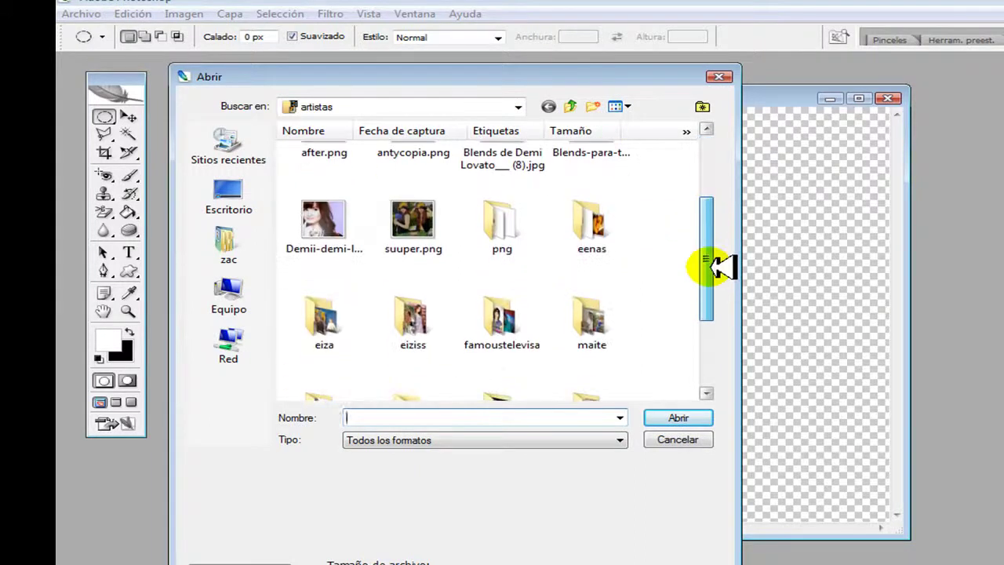
left_click_drag(706, 315, 683, 320)
double_click(588, 307)
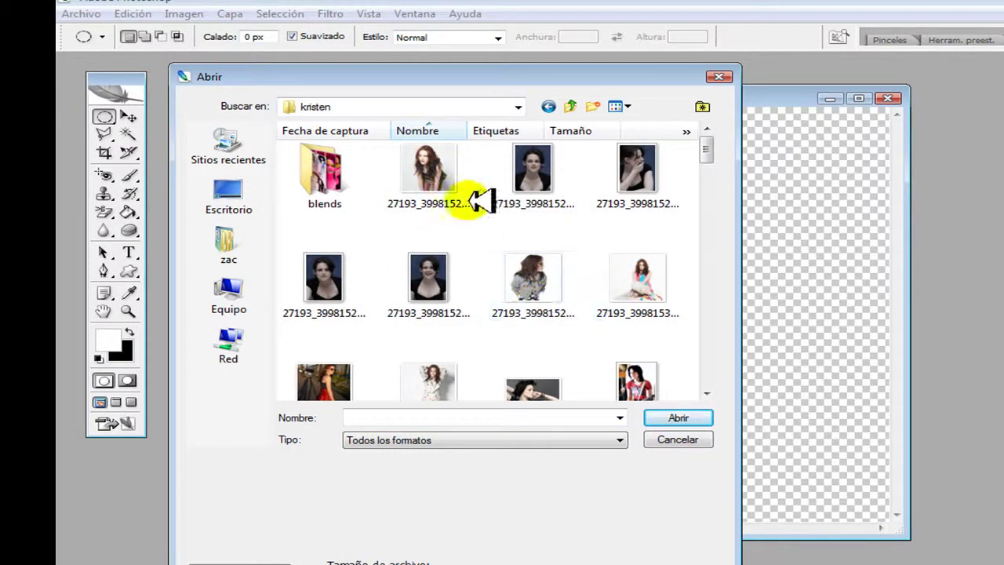
Step: Scroll down the folder and open the chosen portrait JPG
scroll(659, 291, "down", 2)
scroll(663, 287, "down", 2)
scroll(663, 291, "down", 2)
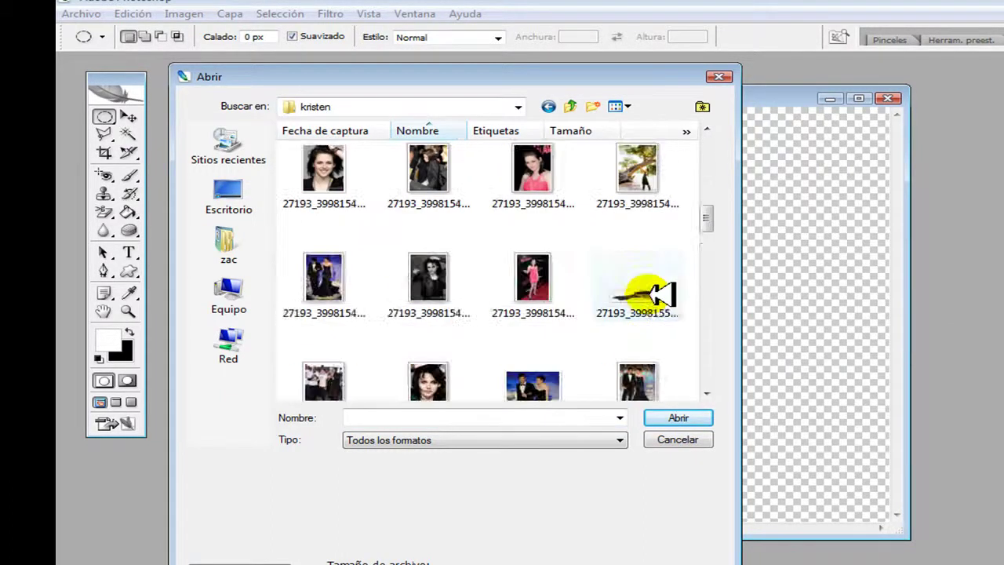
scroll(660, 294, "down", 2)
scroll(660, 294, "down", 2)
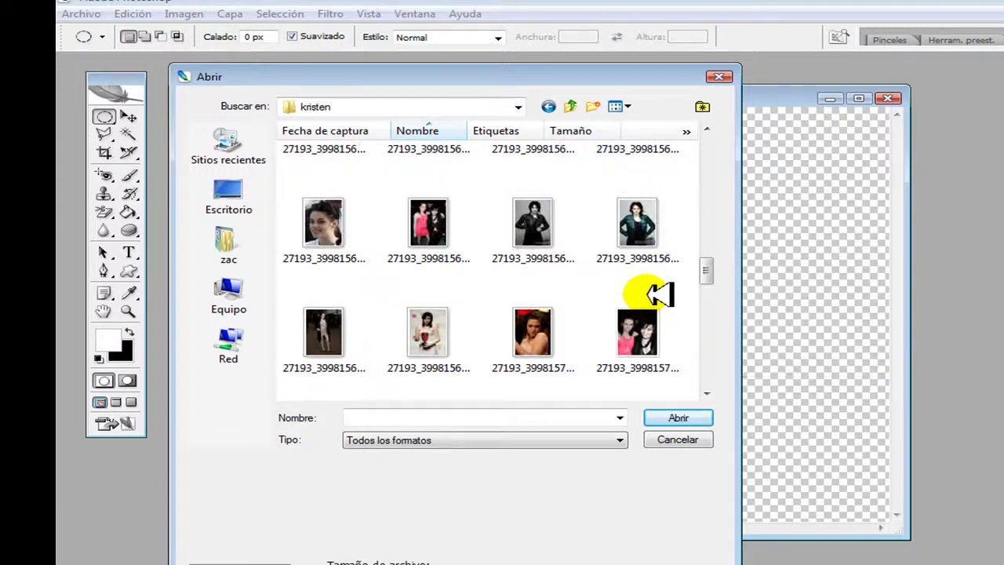
scroll(659, 294, "down", 2)
scroll(657, 300, "down", 2)
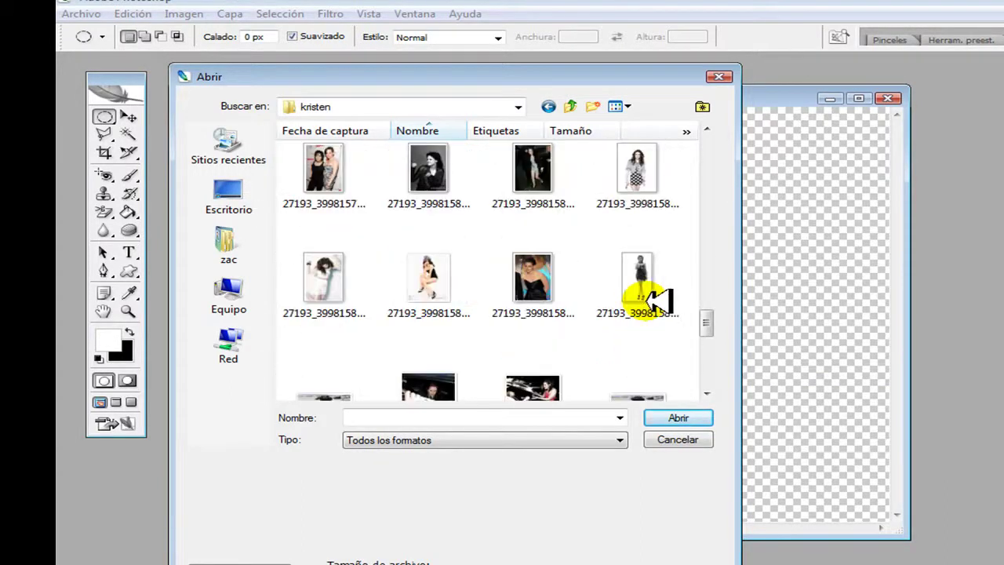
scroll(657, 300, "down", 3)
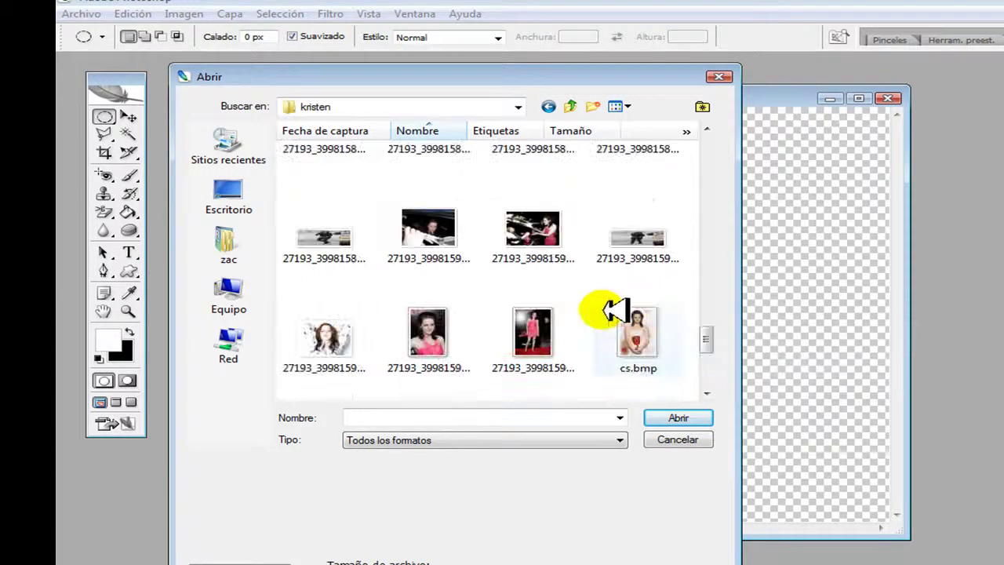
double_click(324, 335)
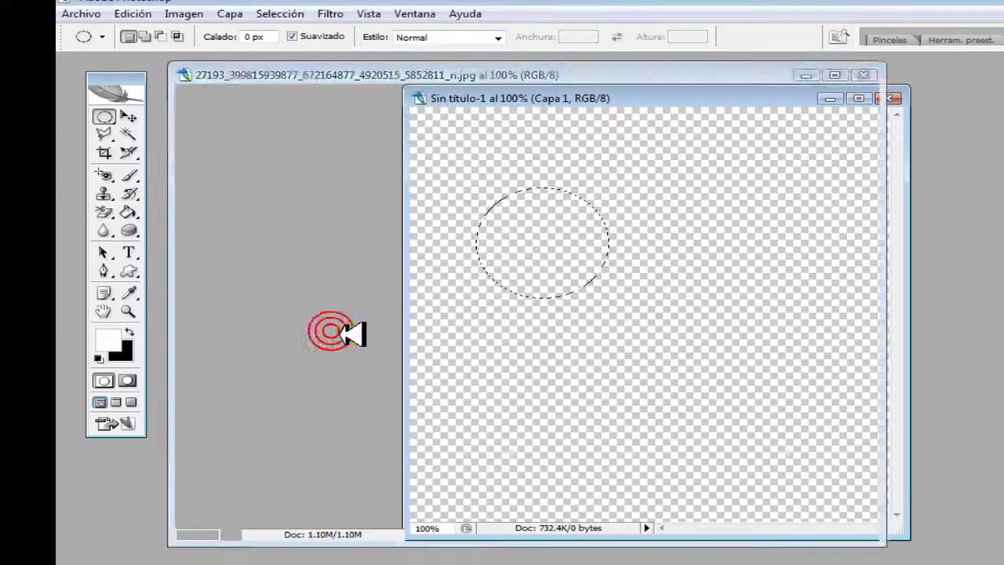
Step: Enclose the entire portrait photo in a rectangular selection with Marco rectangular
mouse_move(578, 74)
left_mouse_down()
mouse_move(715, 249)
mouse_move(334, 162)
left_mouse_up()
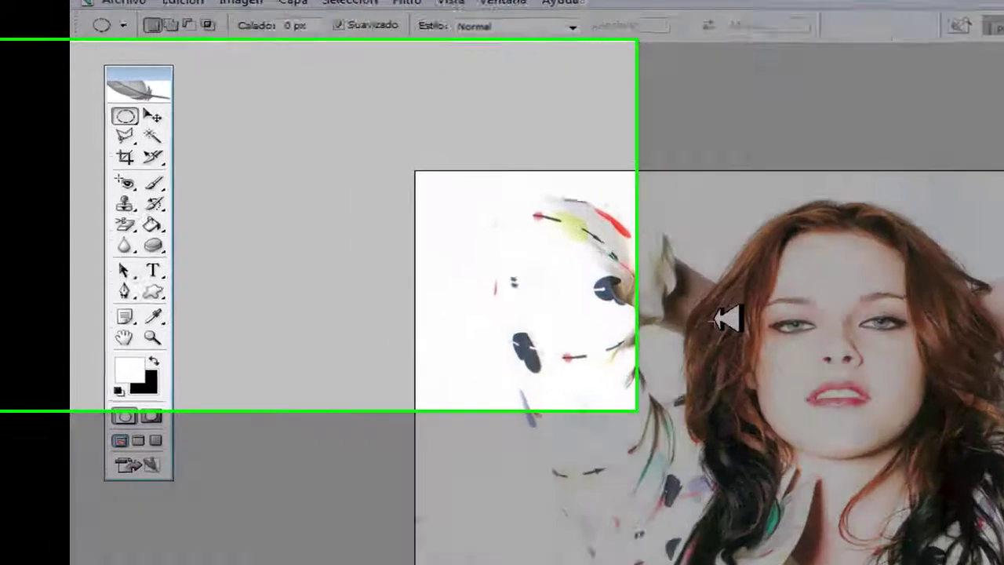
left_click(214, 114)
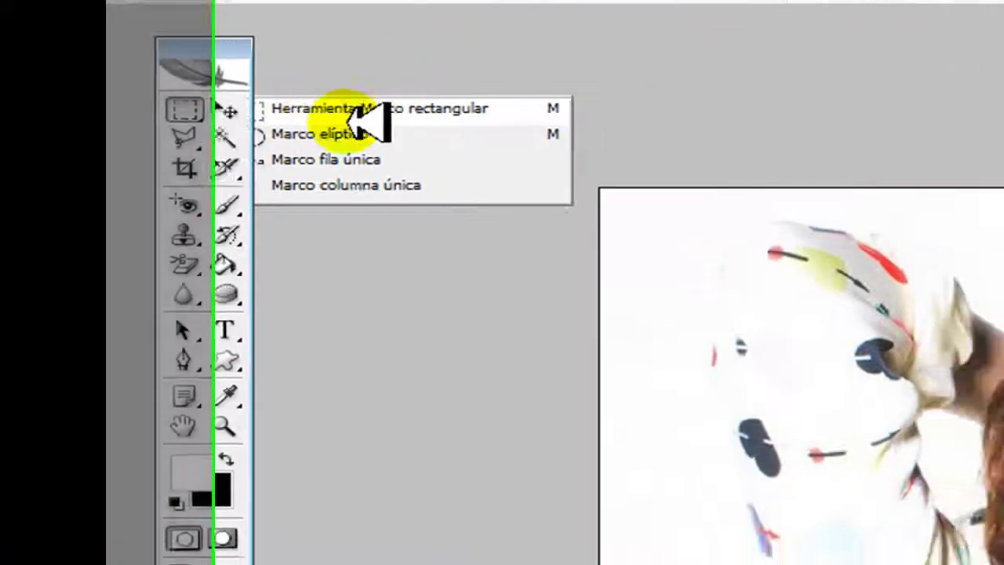
left_click(371, 112)
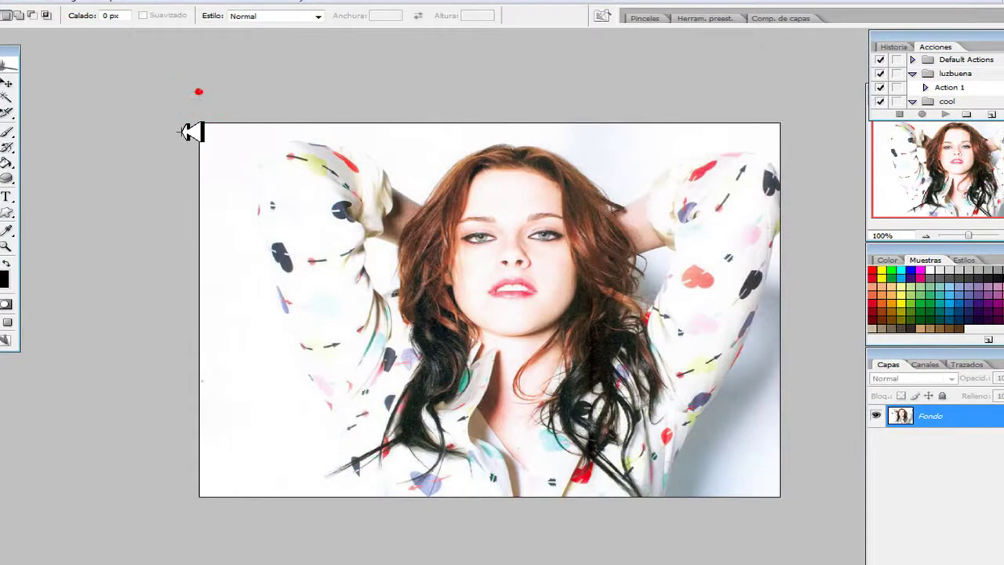
left_click_drag(192, 131, 197, 96)
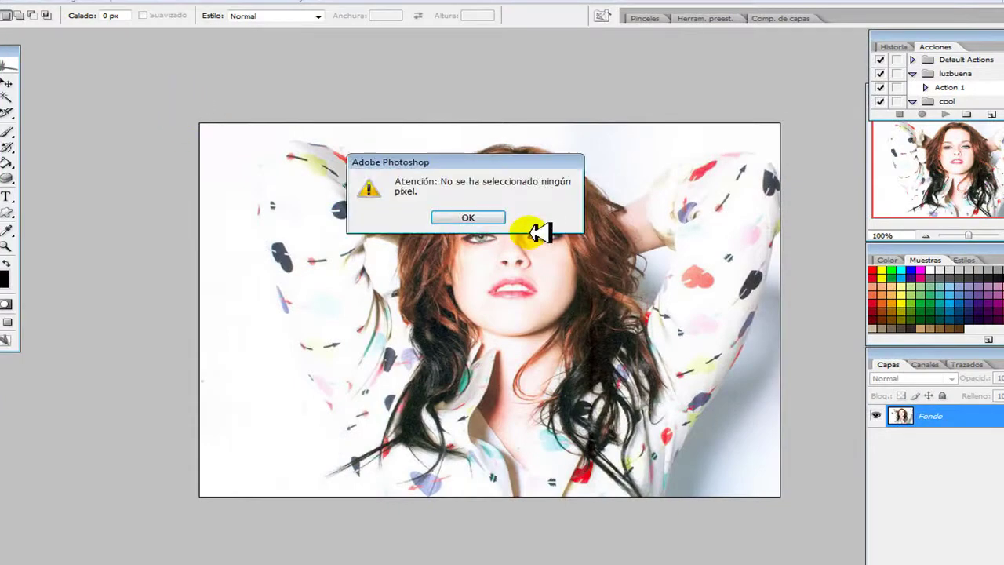
left_click(451, 212)
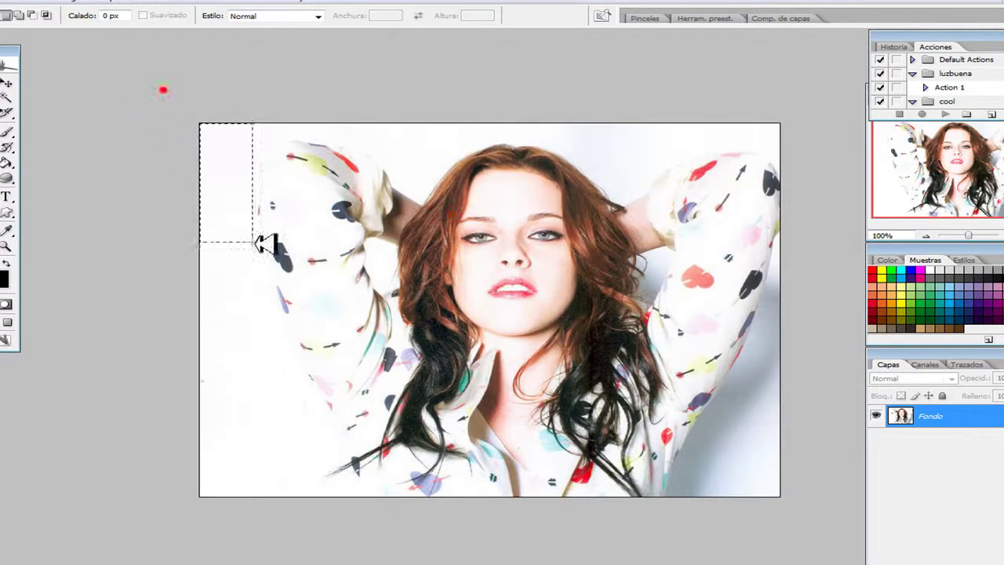
left_click_drag(265, 243, 741, 494)
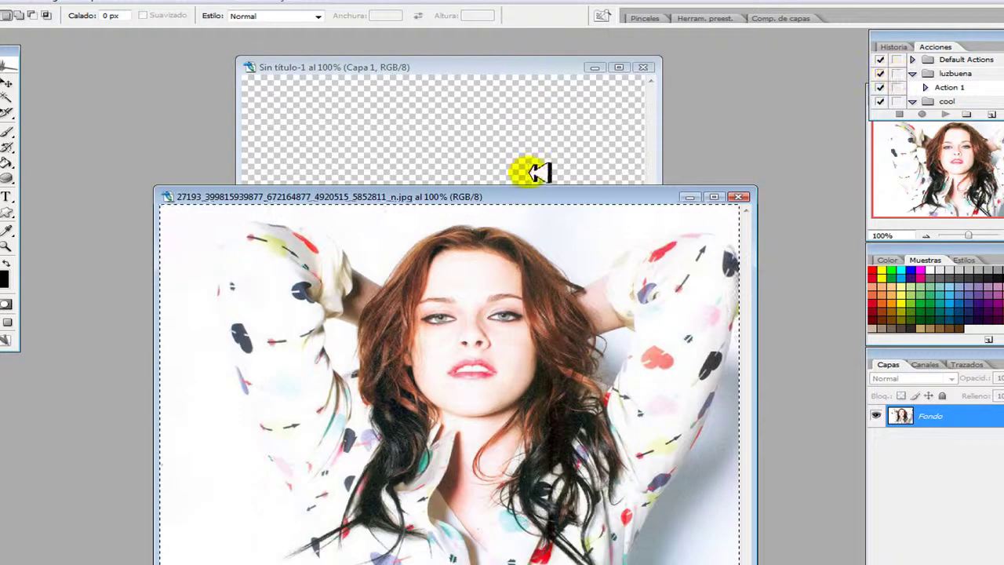
Step: Adjust the oval selection on Sin título-1 and use Pegar dentro to paste the photo into it
left_click_drag(527, 168, 559, 64)
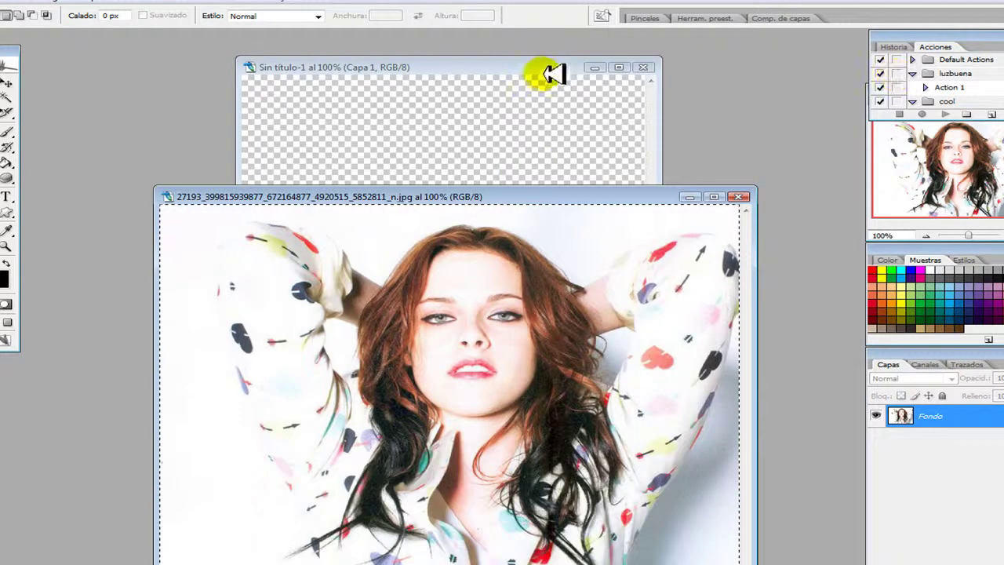
left_click_drag(376, 197, 387, 160)
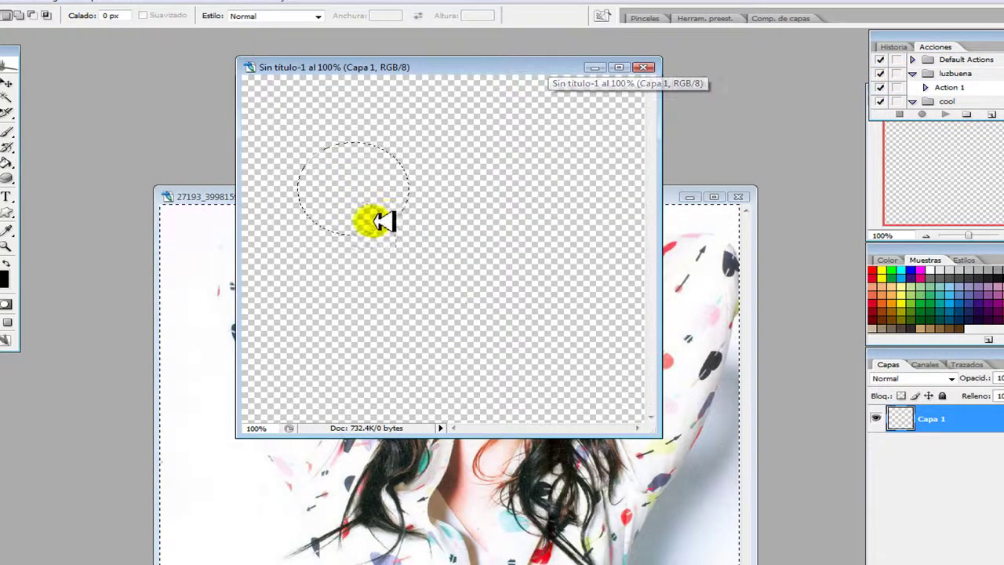
left_click_drag(386, 160, 366, 170)
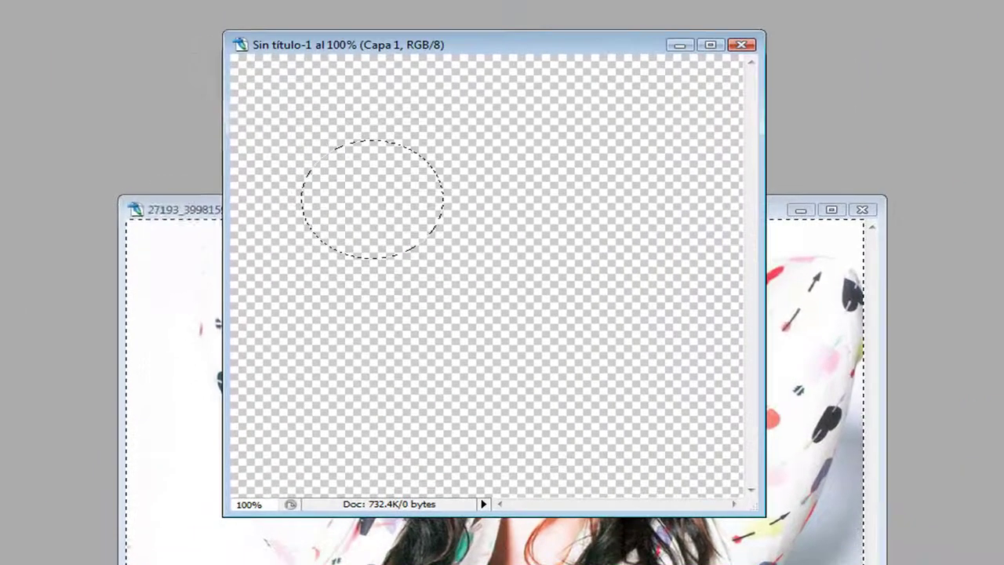
key("alt+i")
key("Left")
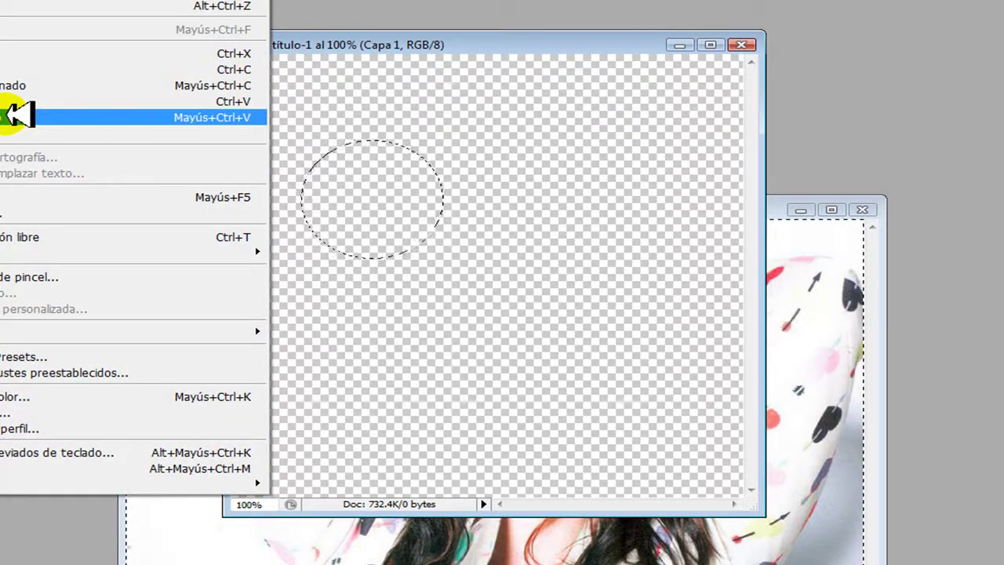
left_click(17, 116)
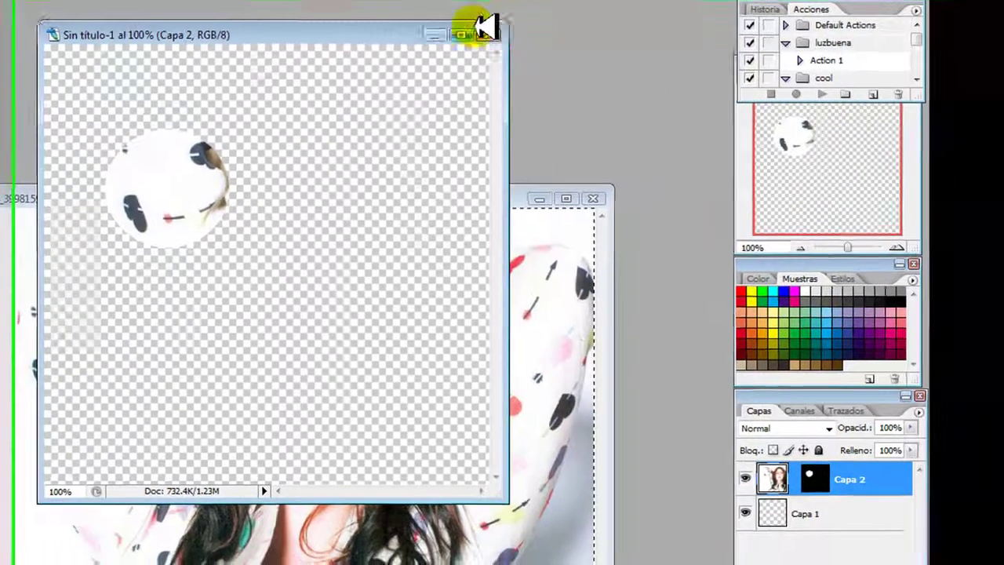
Step: Move the round photo to the upper-left and shrink it until the face fills the circle
left_click(465, 33)
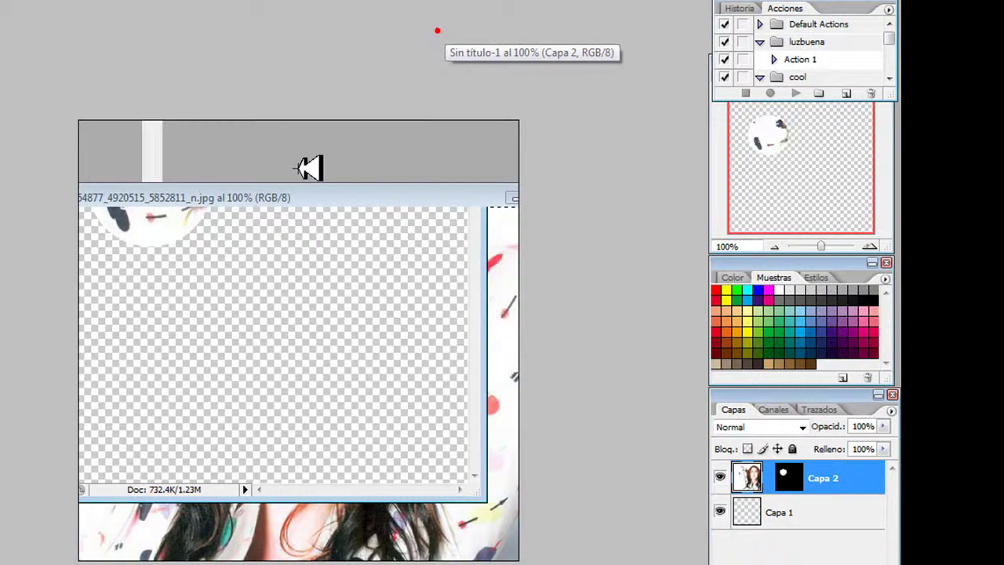
left_click(309, 168)
left_click_drag(234, 276, 225, 257)
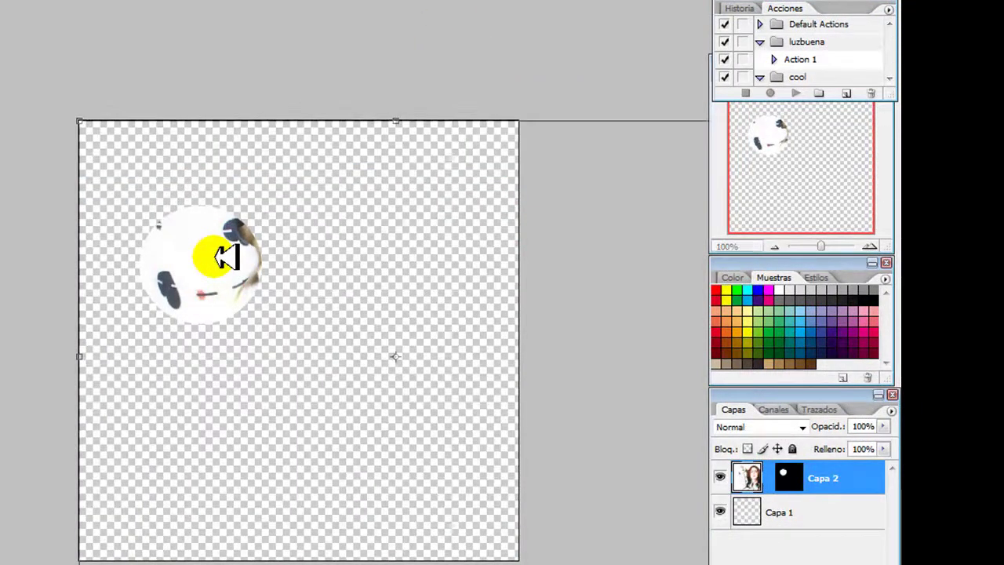
left_click_drag(226, 257, 89, 123)
left_click_drag(429, 408, 203, 228)
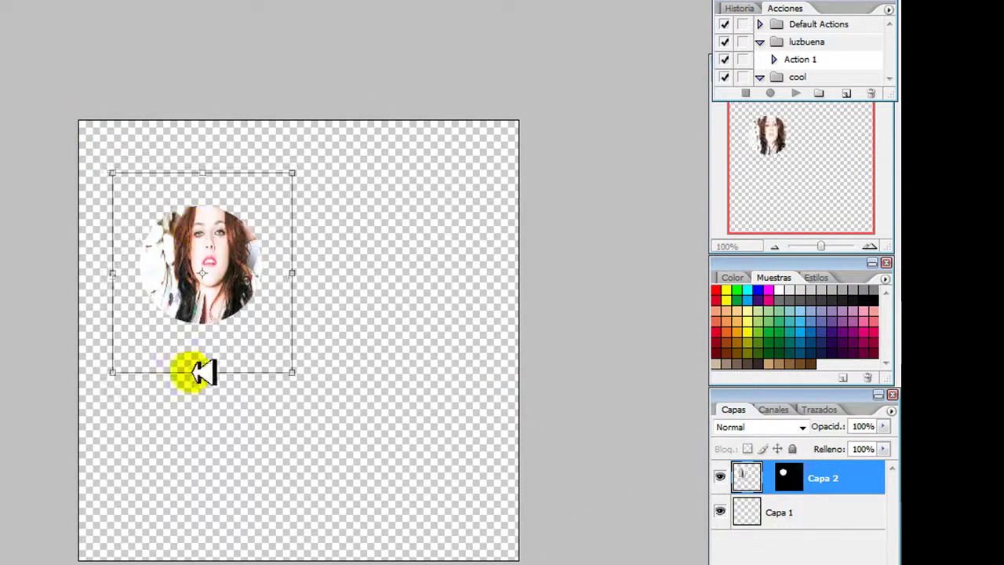
mouse_move(206, 374)
left_mouse_down()
mouse_move(207, 325)
mouse_move(188, 318)
left_mouse_up()
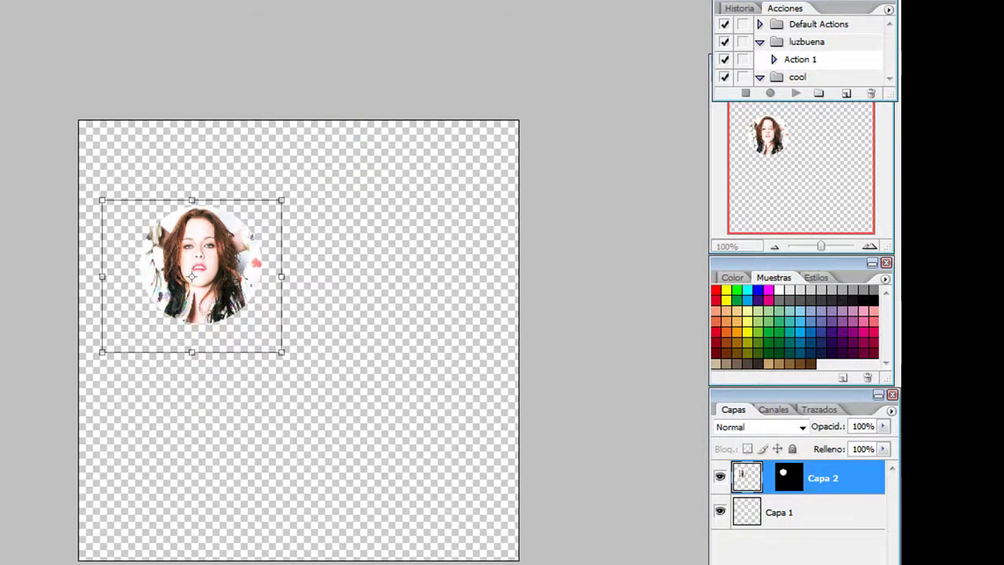
key("Return")
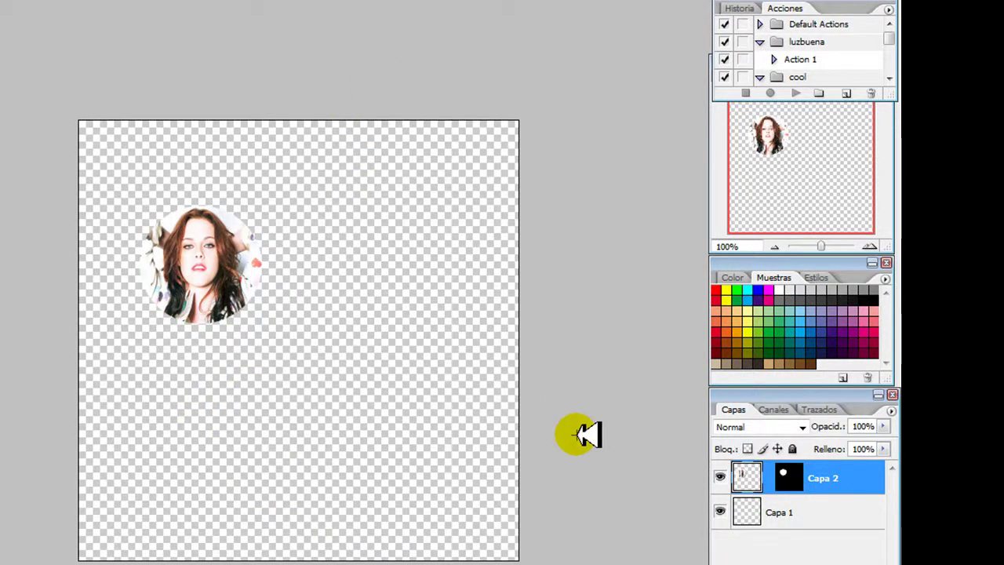
Step: Merge visible layers into Capa 2, then duplicate it as the selected Capa 2 copia
right_click(863, 480)
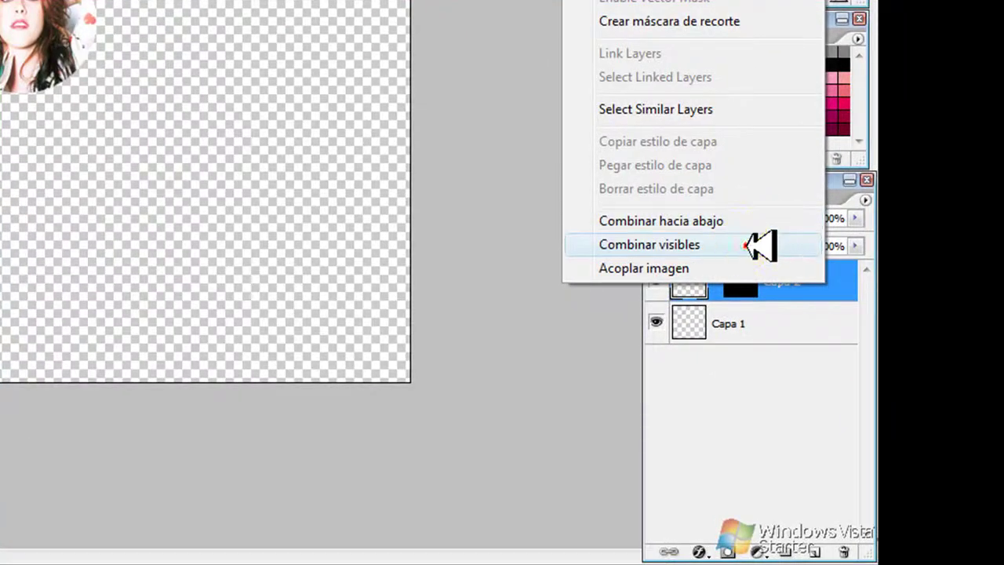
left_click(764, 244)
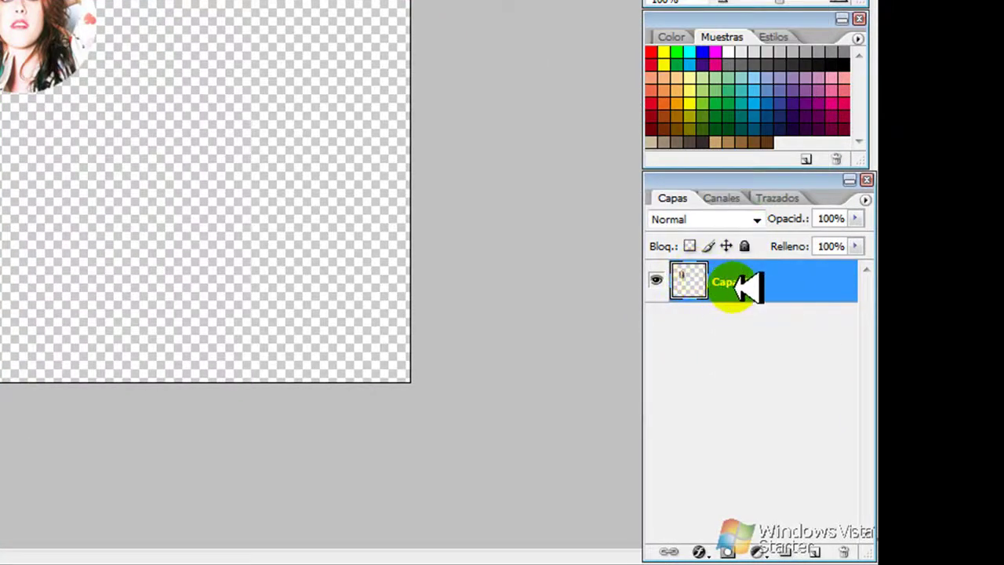
key("ctrl+j")
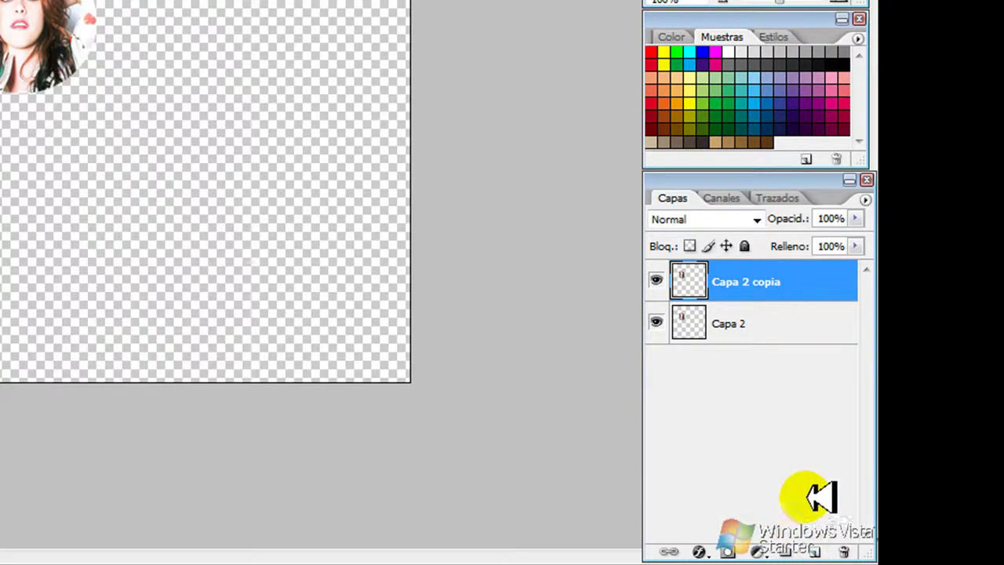
left_click(824, 288)
Step: Add an outline style to Capa 2 copia and set its Trazo size to 6 px
right_click(823, 288)
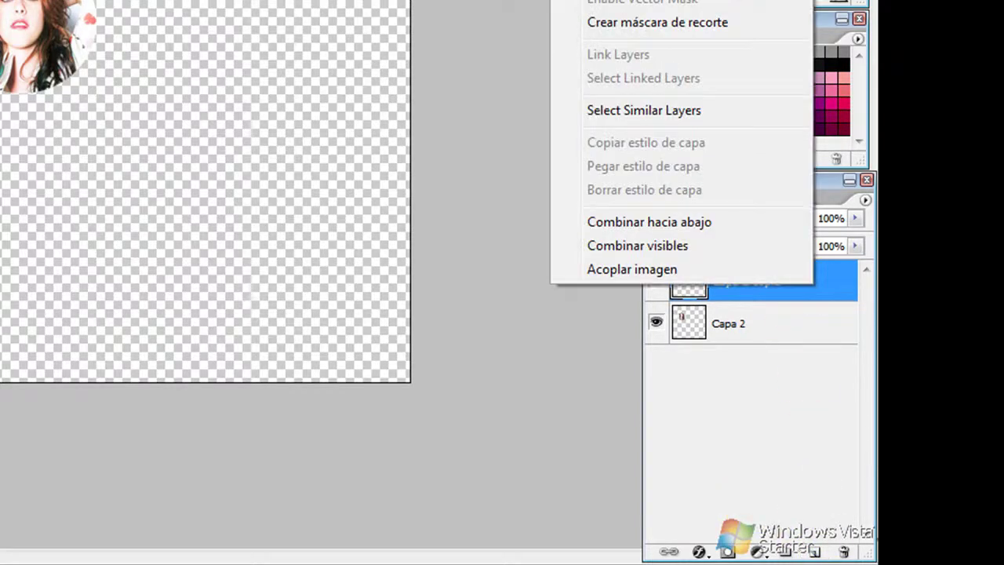
left_click(628, 2)
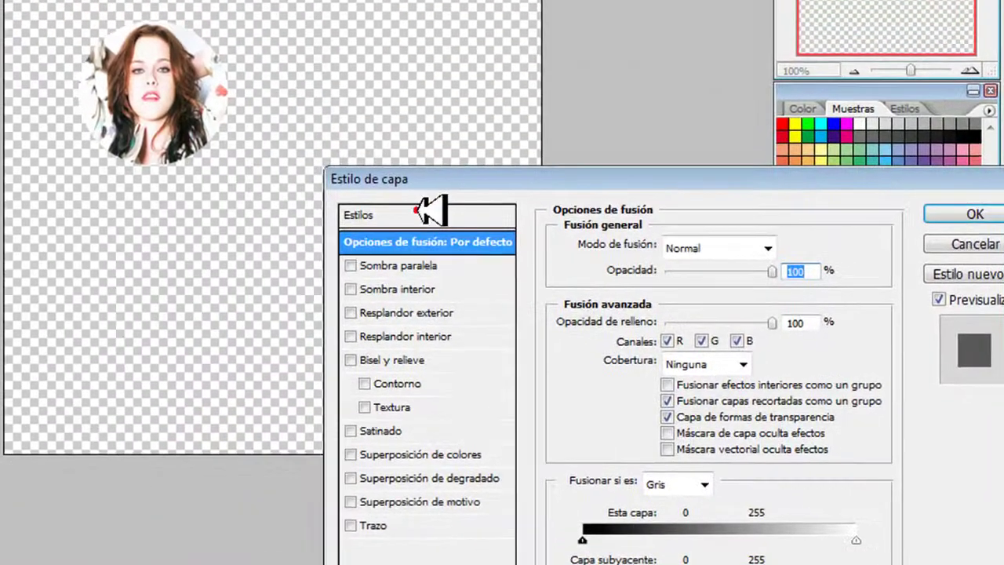
left_click(416, 210)
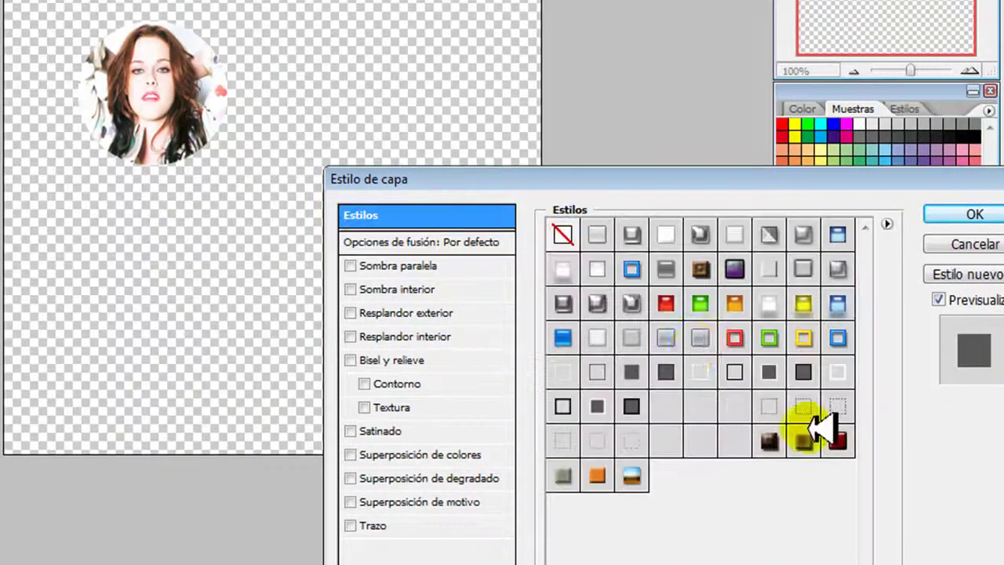
left_click(807, 407)
left_click(839, 406)
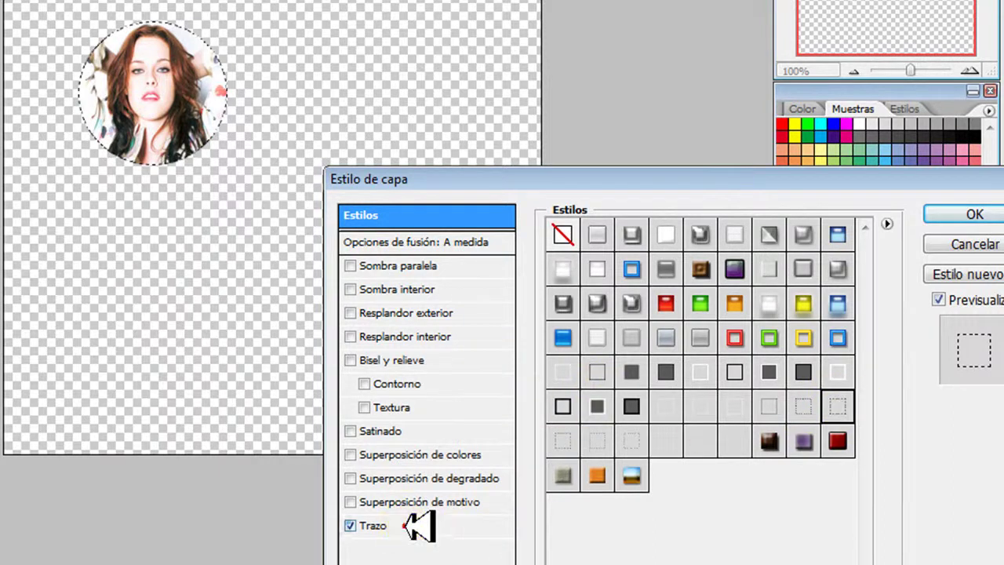
left_click(418, 525)
mouse_move(643, 241)
left_mouse_down()
mouse_move(663, 243)
mouse_move(640, 243)
left_mouse_up()
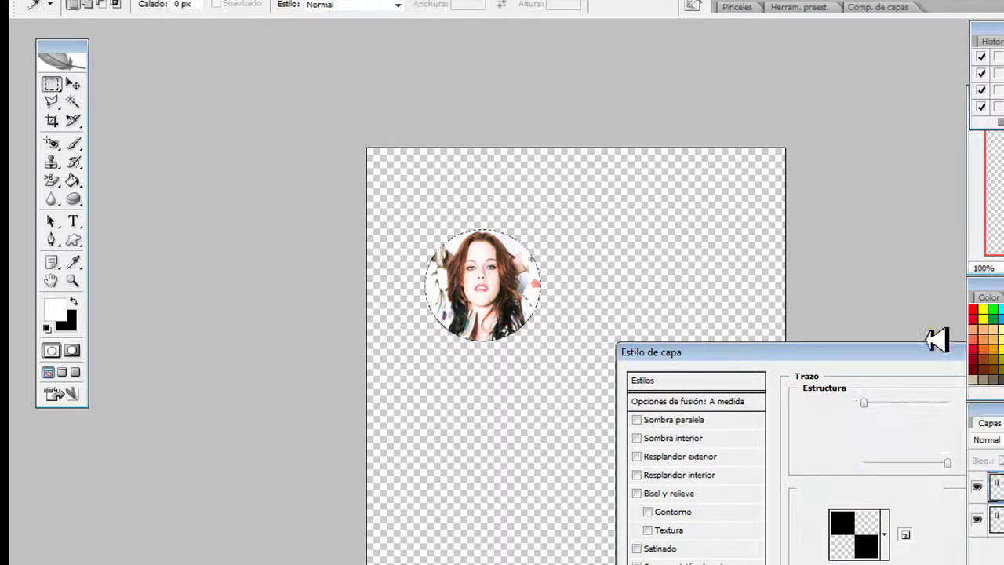
Step: Confirm the stroke style, then add a large 'Kristen' text box right of the round photo
key("Return")
left_click(50, 83)
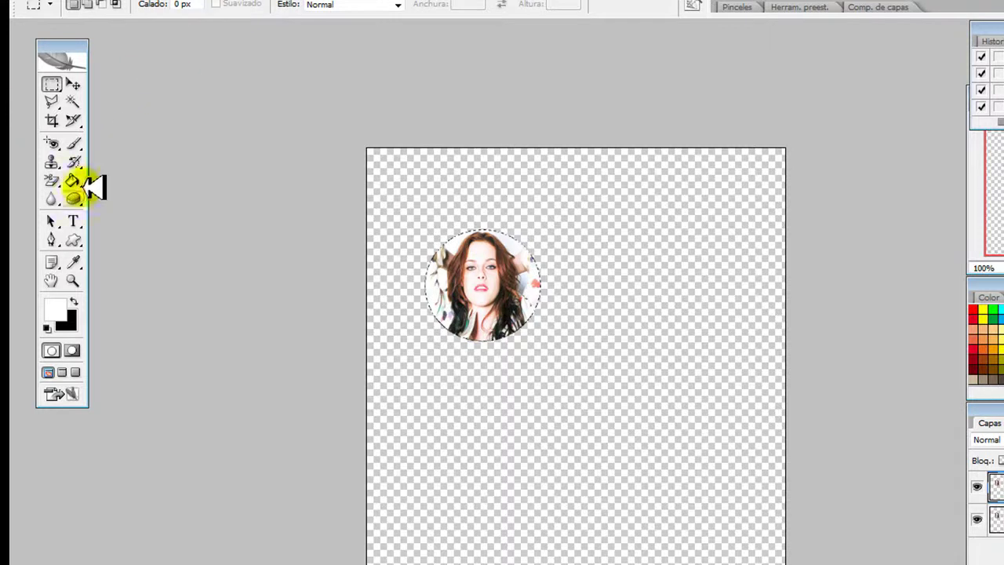
left_click(72, 221)
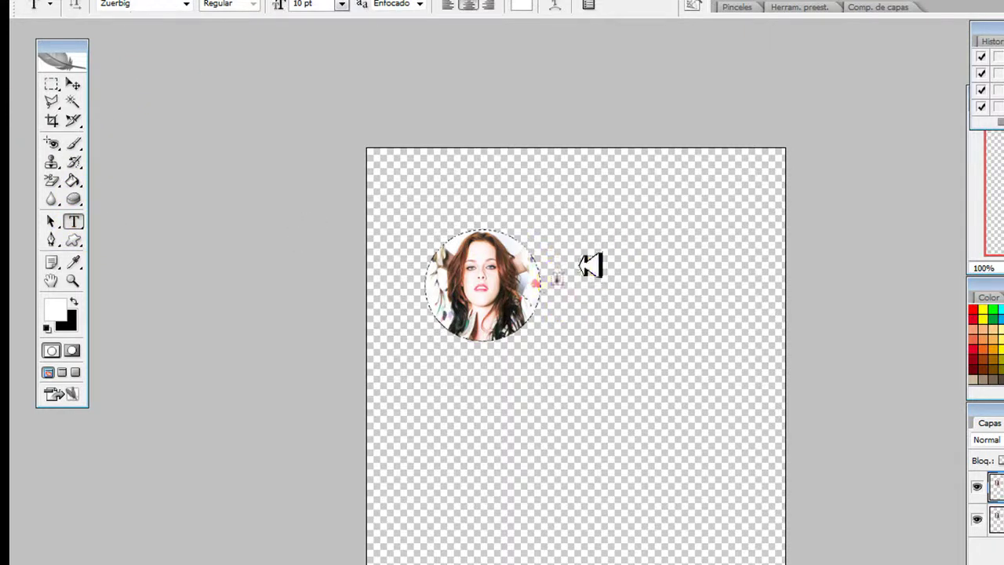
left_click(556, 281)
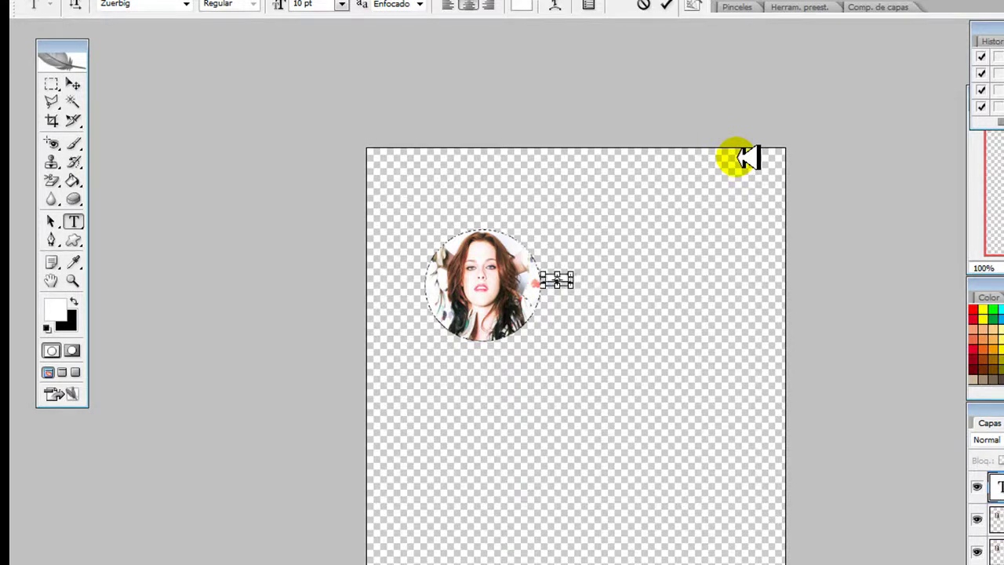
mouse_move(572, 287)
left_mouse_down()
mouse_move(682, 362)
mouse_move(696, 360)
left_mouse_up()
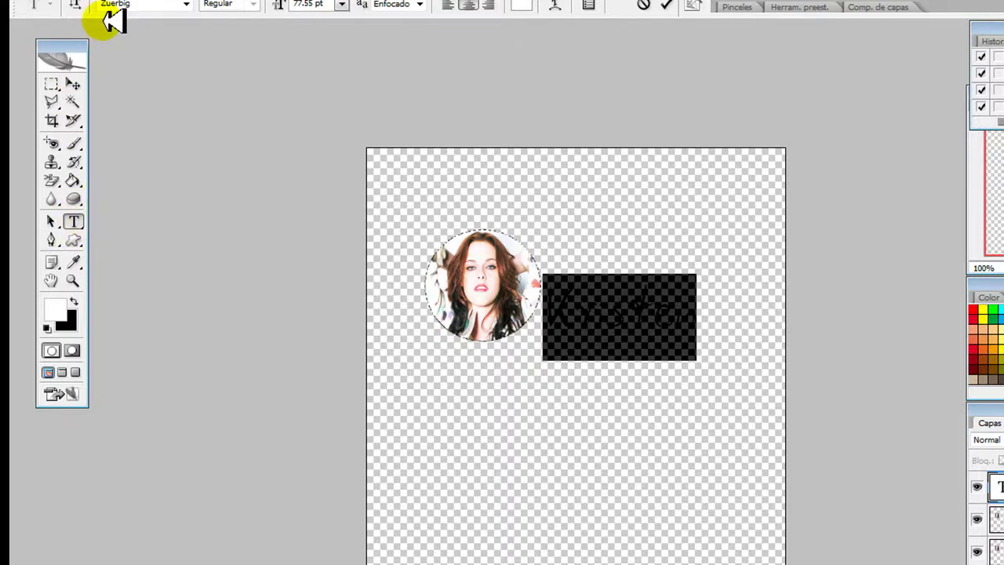
Step: Make the Kristen text black and set it in the You Are Loved font
left_click(75, 304)
left_click_drag(684, 377, 688, 353)
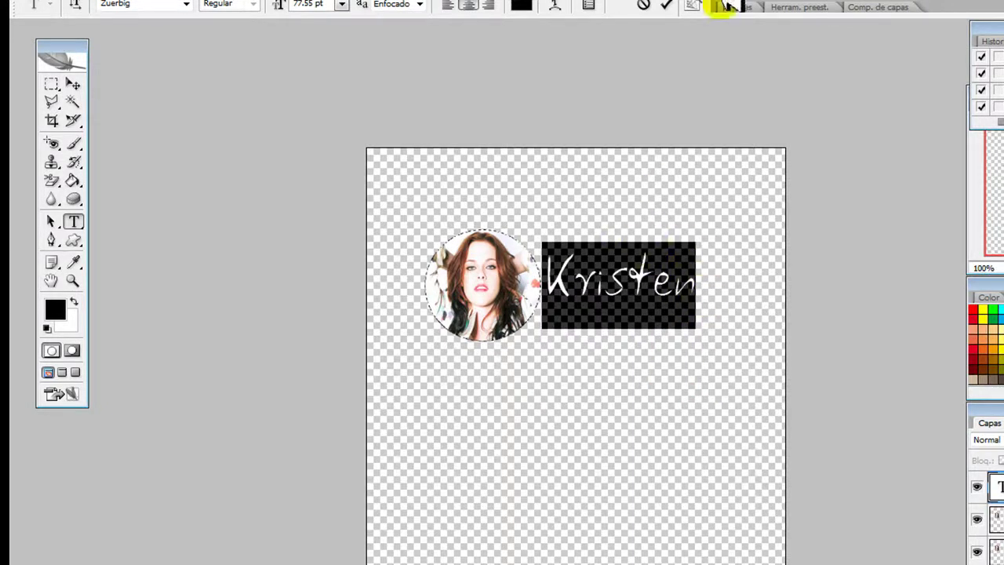
left_click(188, 4)
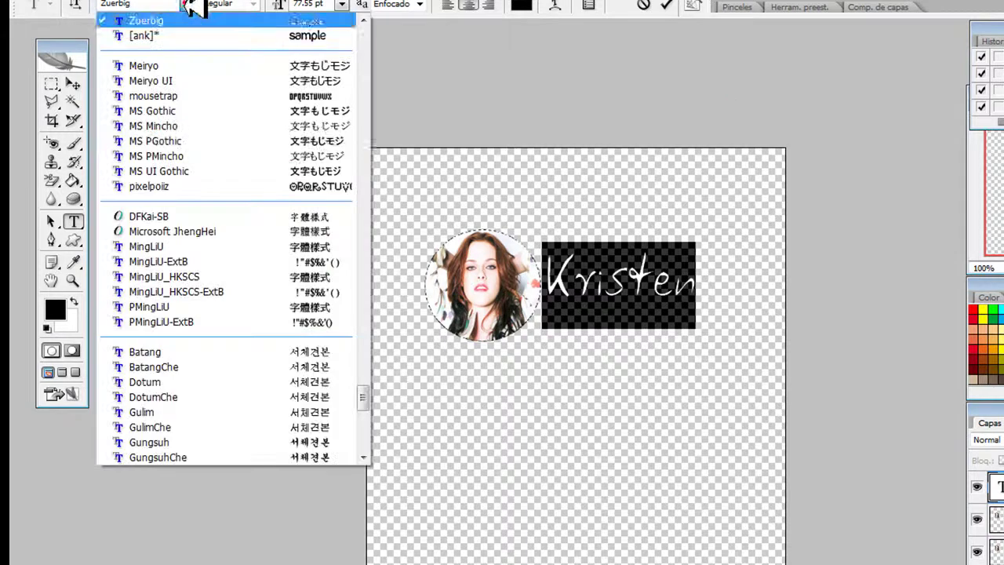
scroll(243, 140, "up", 1)
scroll(243, 139, "up", 2)
scroll(243, 139, "up", 1)
scroll(282, 180, "up", 1)
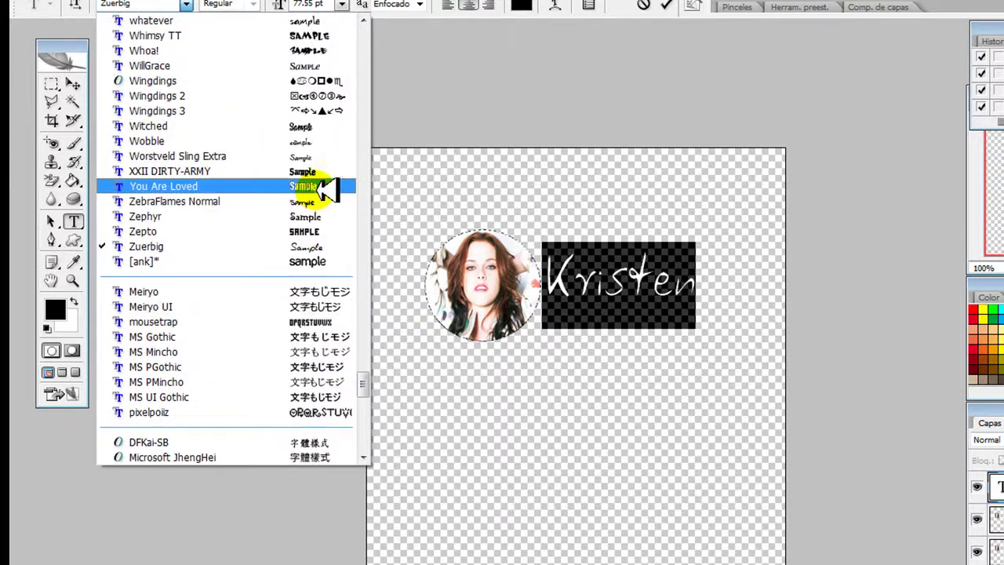
left_click(326, 186)
Step: Commit the Kristen text and position it beside the round photo
left_click_drag(661, 337, 647, 343)
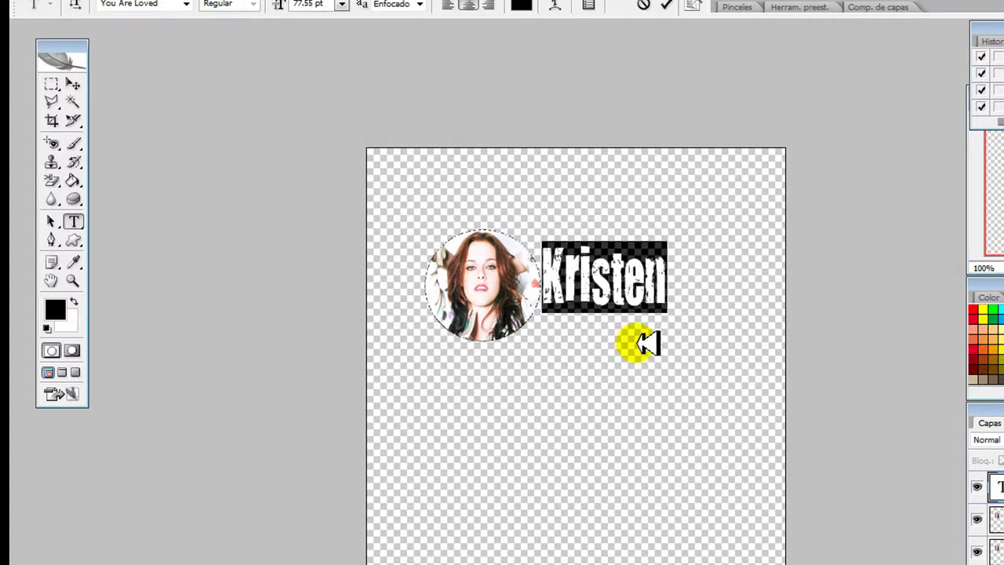
left_click(665, 4)
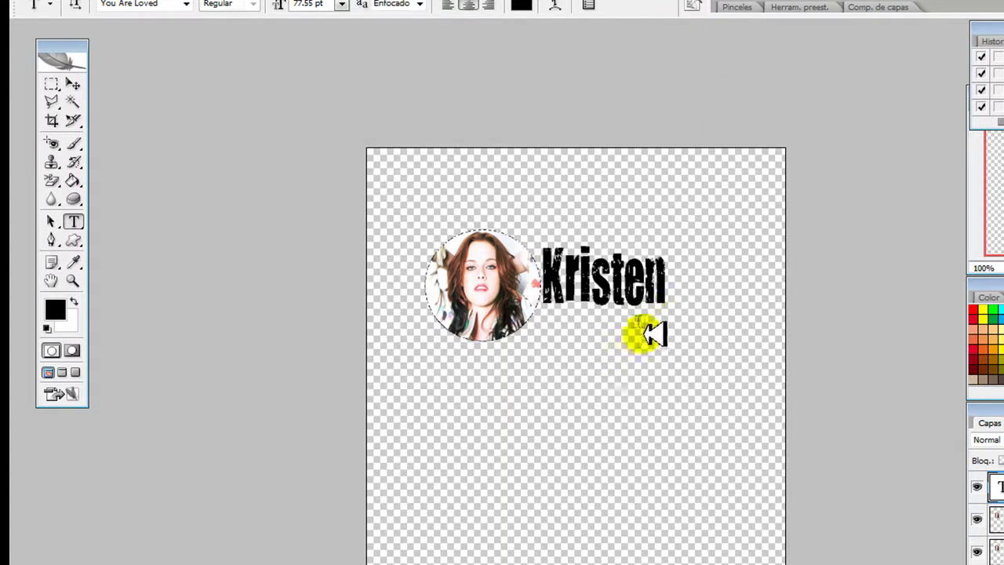
left_click(627, 282)
mouse_move(654, 351)
left_mouse_down()
mouse_move(674, 382)
mouse_move(677, 360)
left_mouse_up()
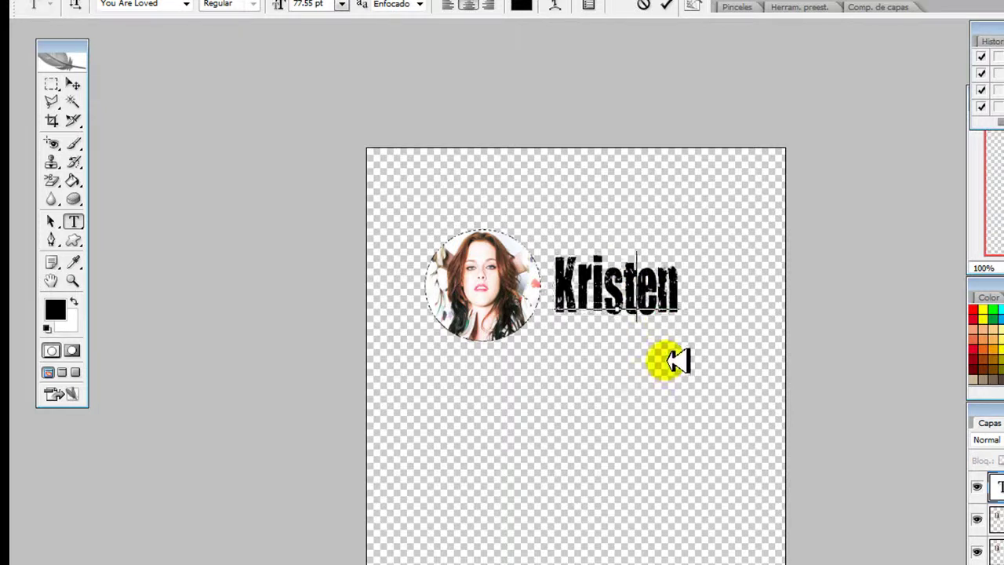
Step: Close the separate portrait .jpg photo, leaving only Sin título-1 open
left_click(981, 0)
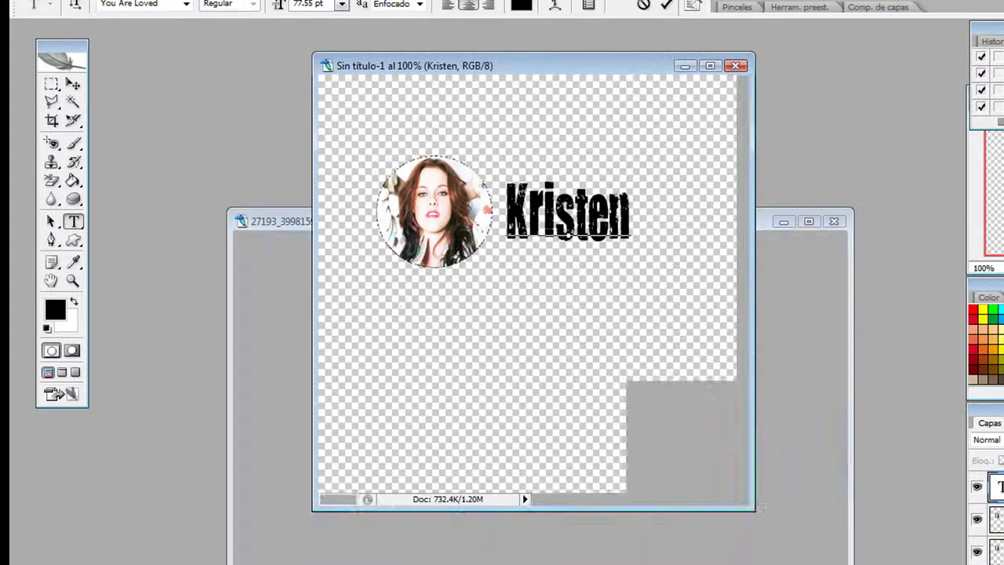
left_click(850, 222)
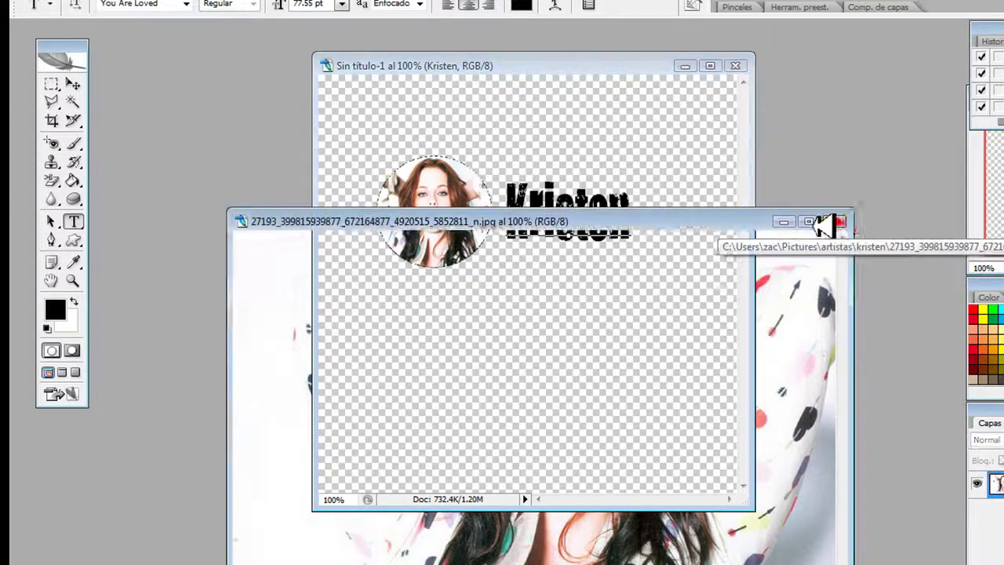
left_click(833, 221)
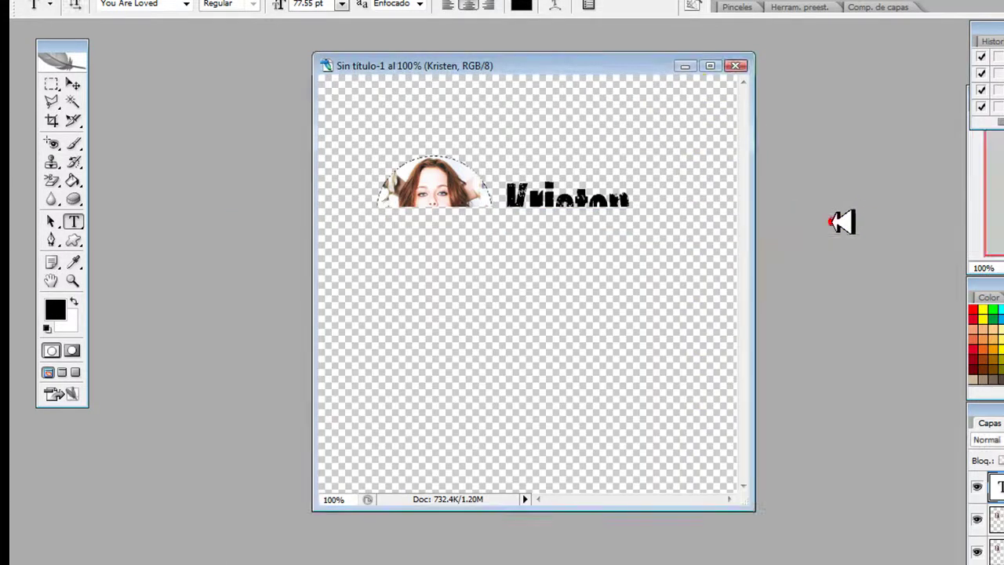